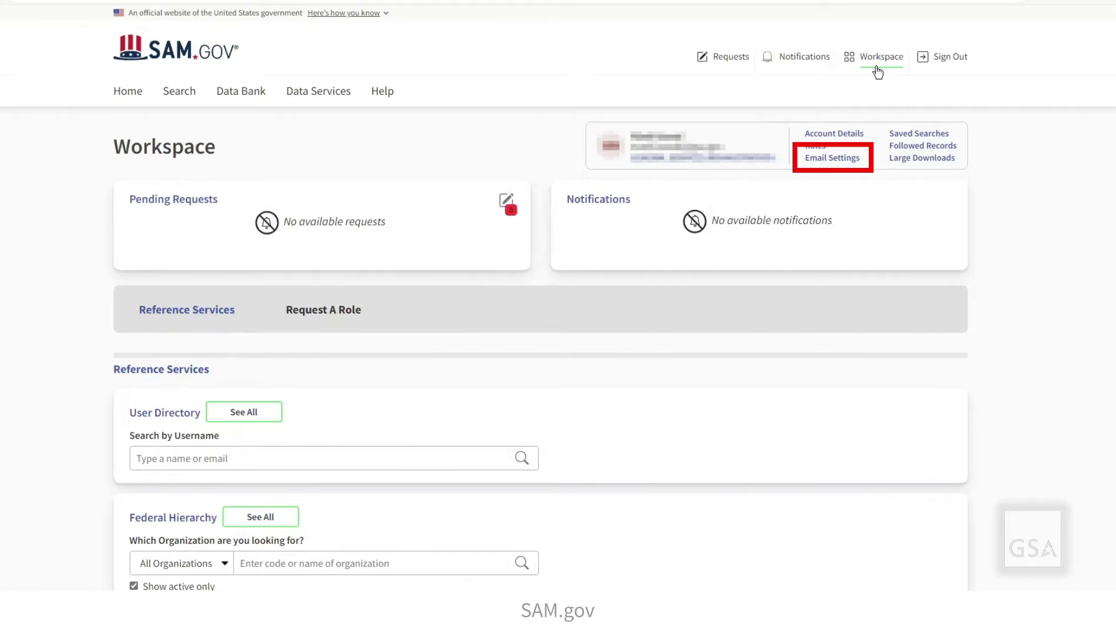
Step: Open the Email Settings link in the Workspace account summary box
left_click(849, 160)
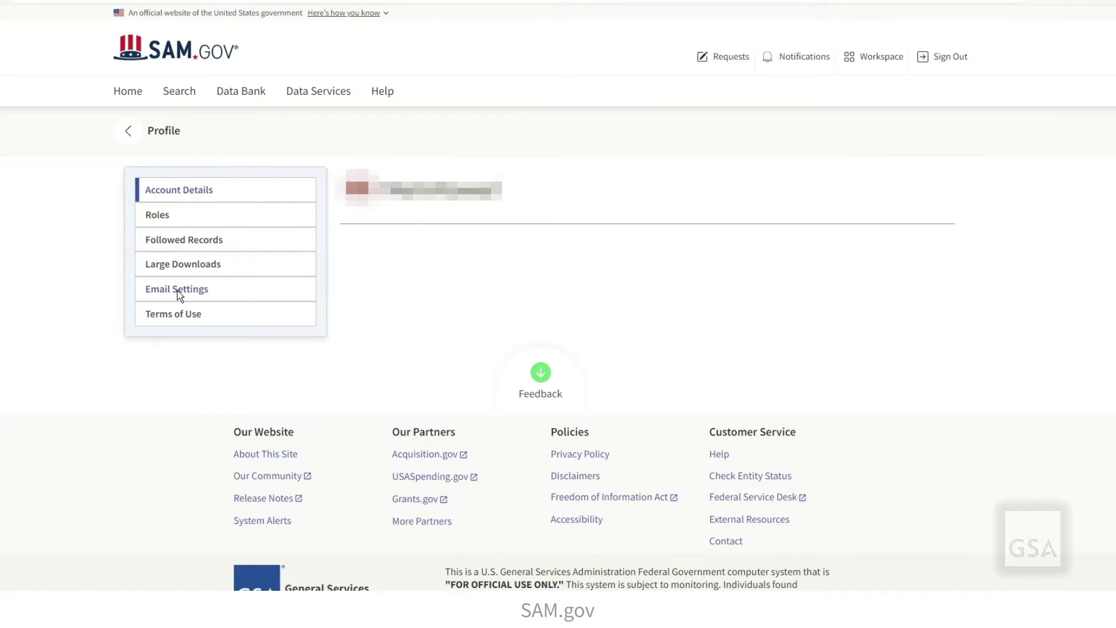
Step: Show the Email Settings page from the Profile sidebar, listing Personal Notifications
left_click(177, 290)
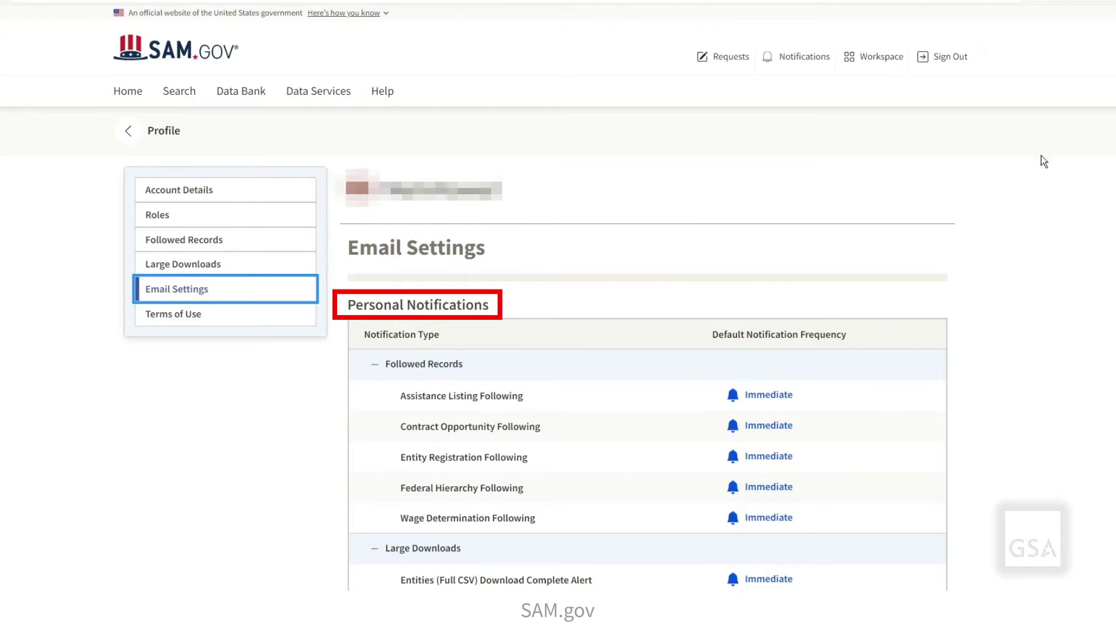
scroll(558, 314, "down", 3)
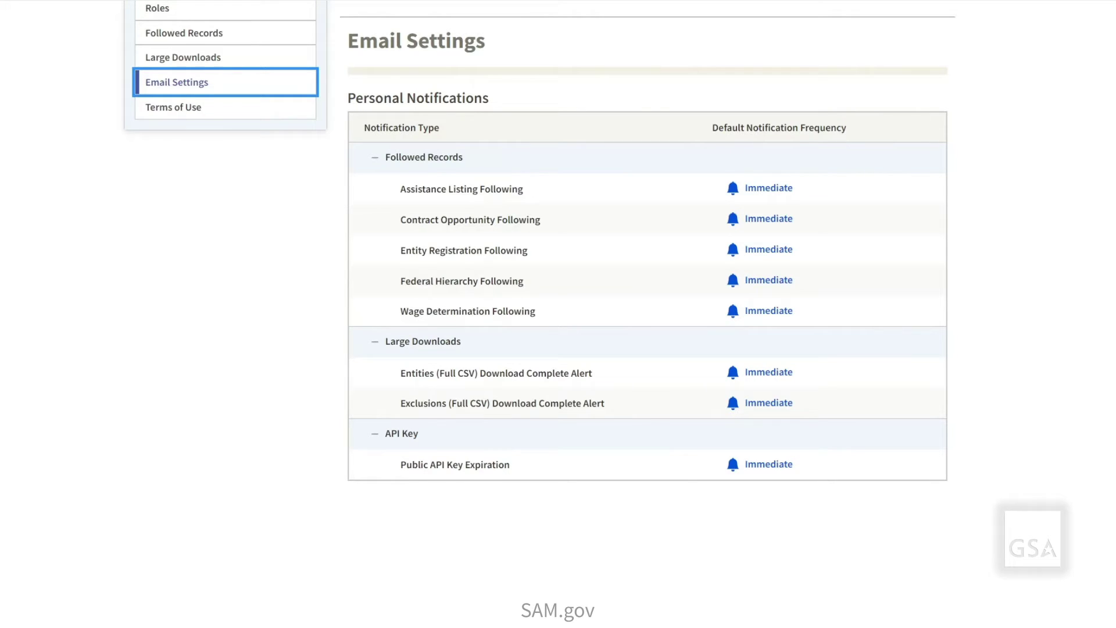
Step: Review Assistance Listing Following's frequency options, then cancel without changes
left_click(764, 191)
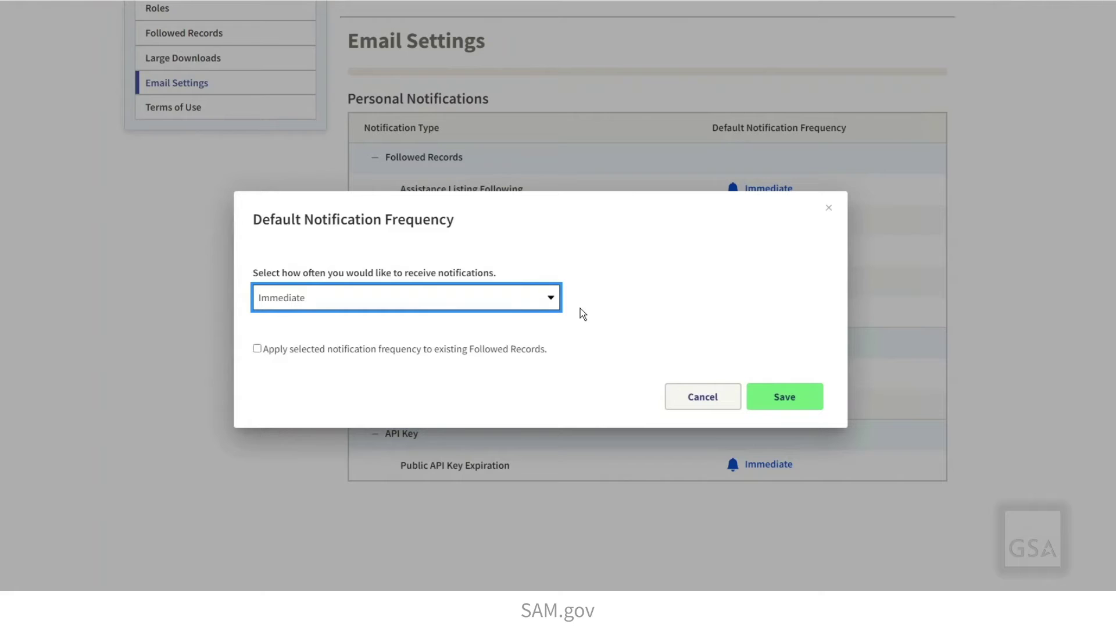
left_click(553, 298)
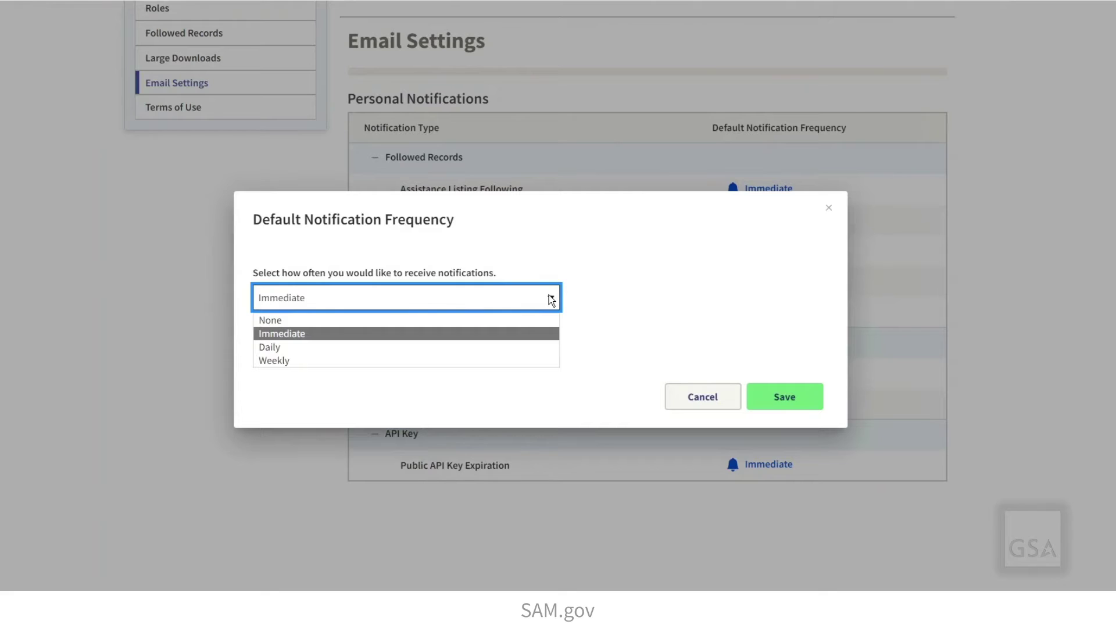
left_click(829, 208)
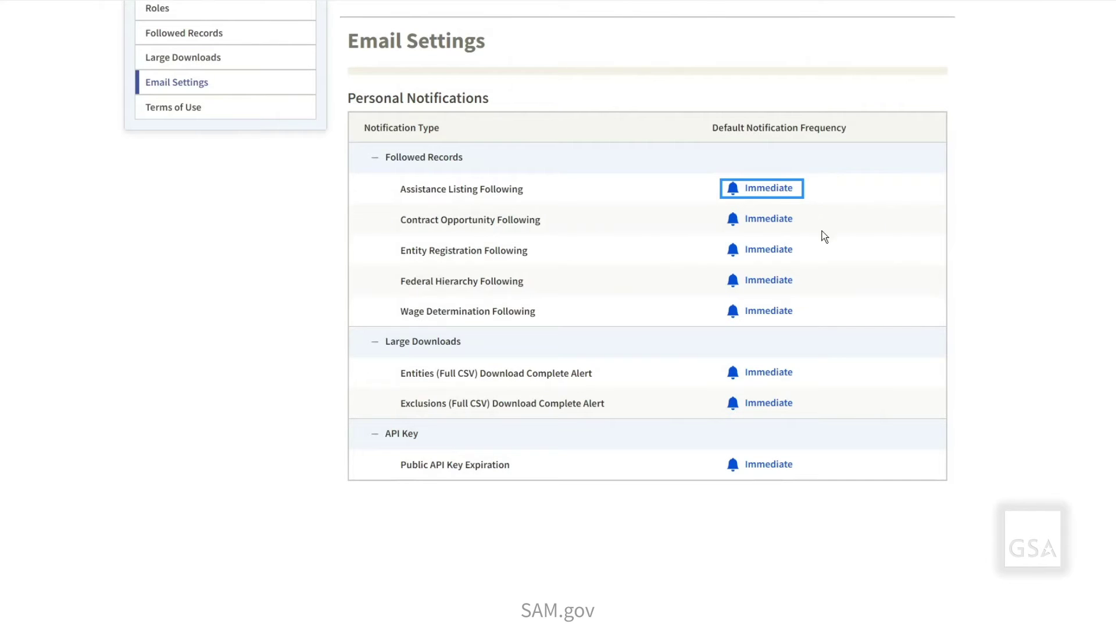
Step: Set Wage Determination Following's notification frequency to None and save
left_click(774, 312)
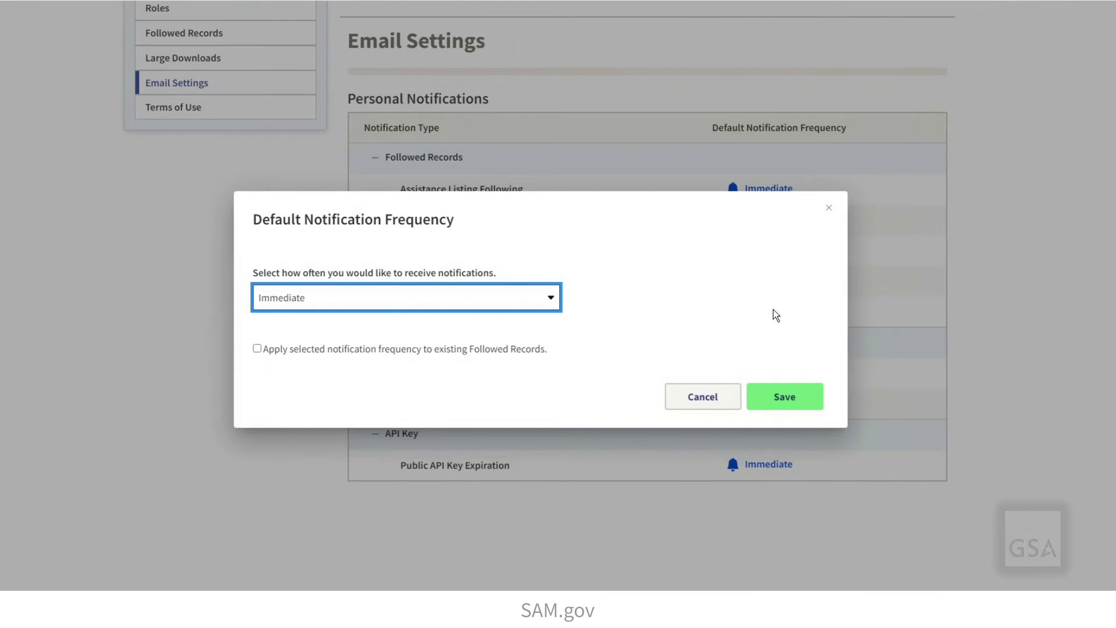
left_click(548, 299)
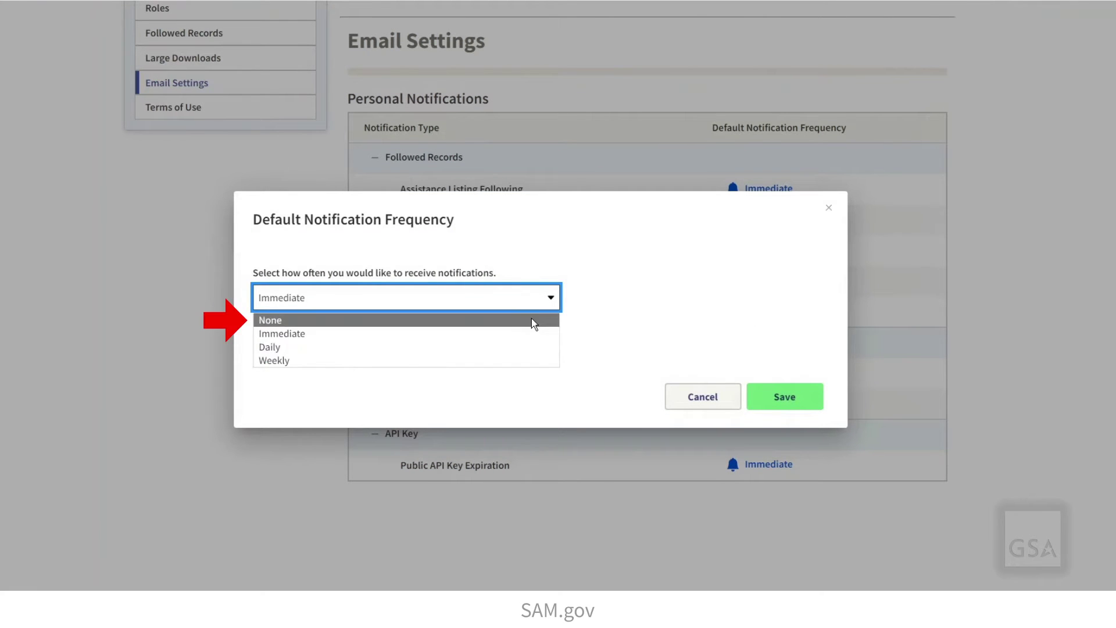
left_click(530, 319)
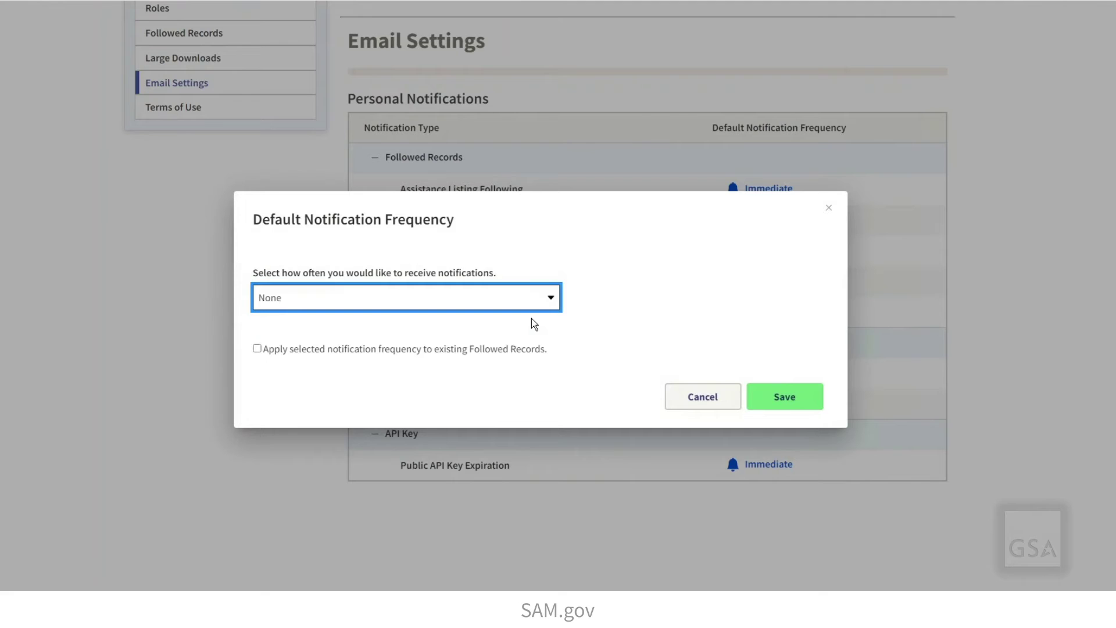
left_click(780, 397)
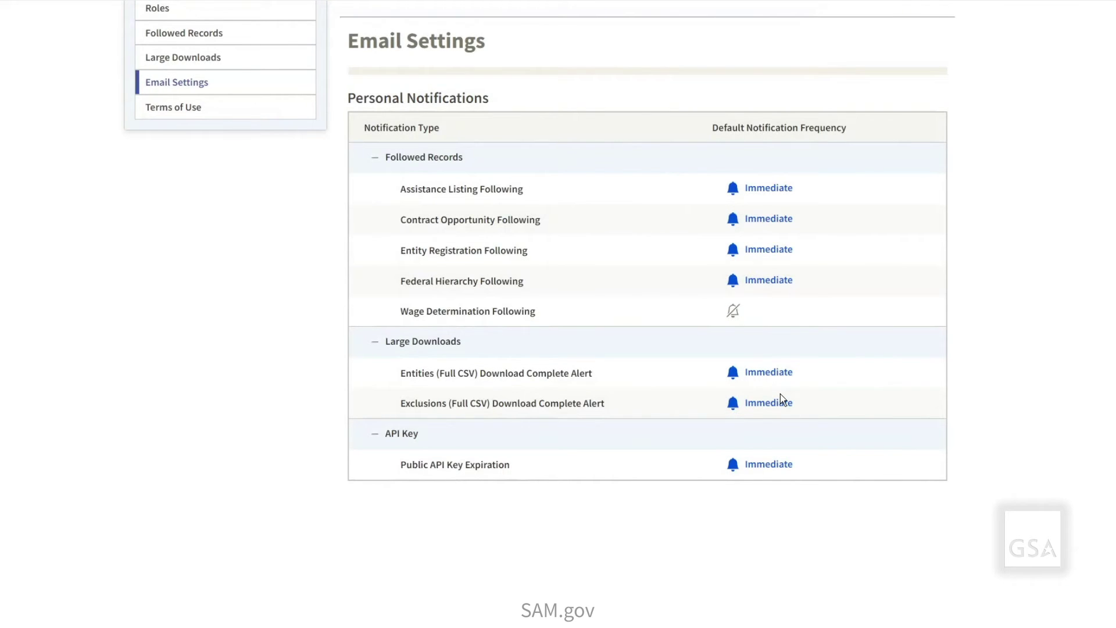
left_click(780, 397)
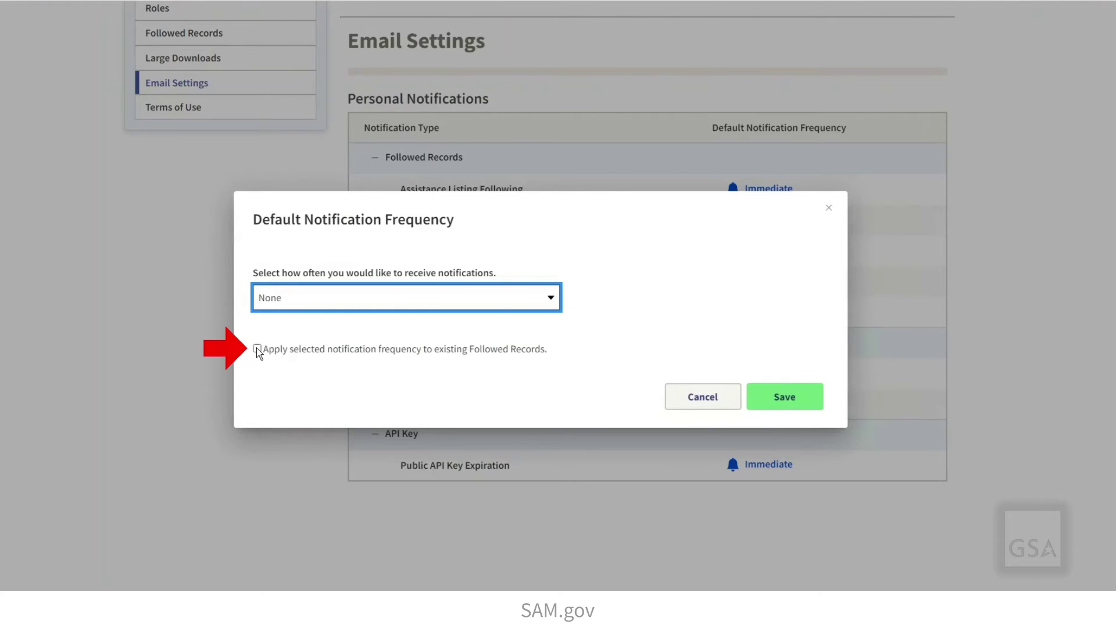
left_click(257, 350)
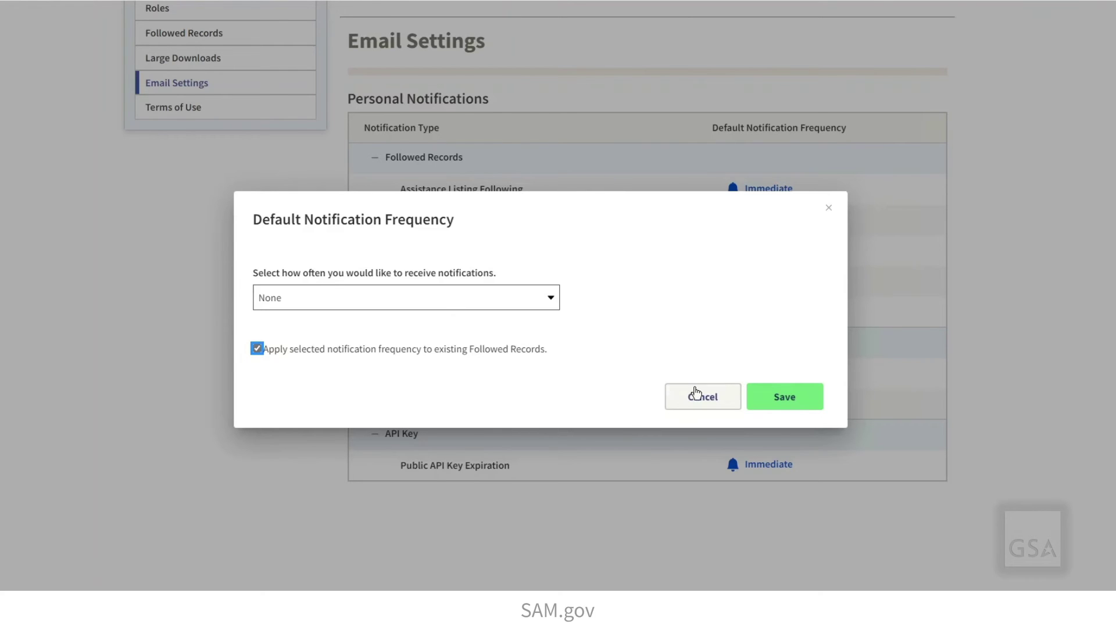
left_click(768, 403)
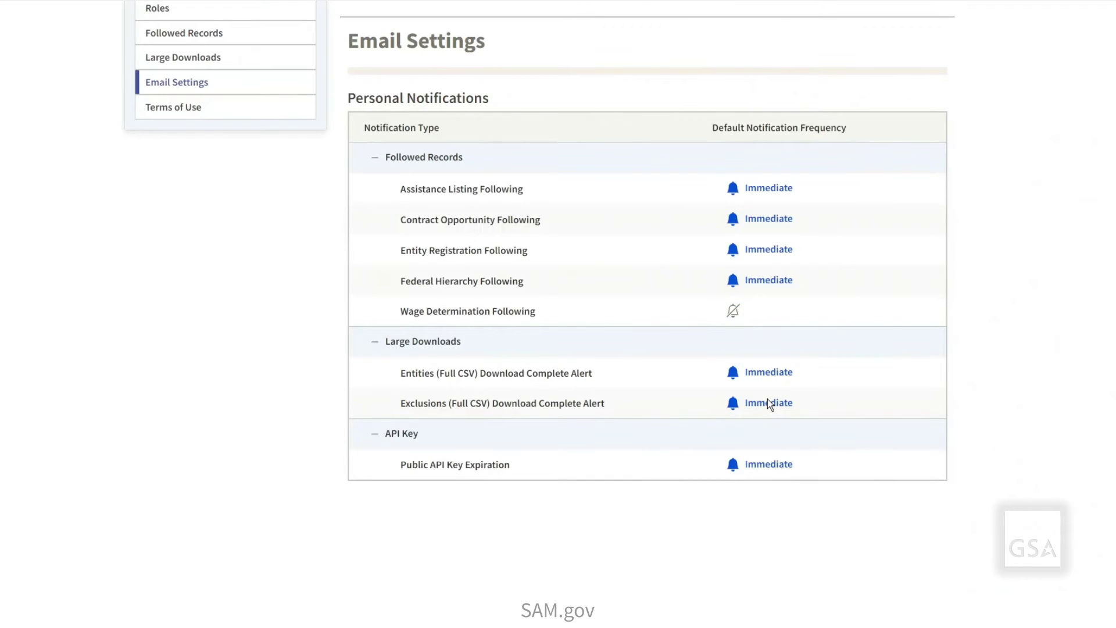
Step: Set Wage Determination Following's notification frequency back to Immediate and save
left_click(733, 311)
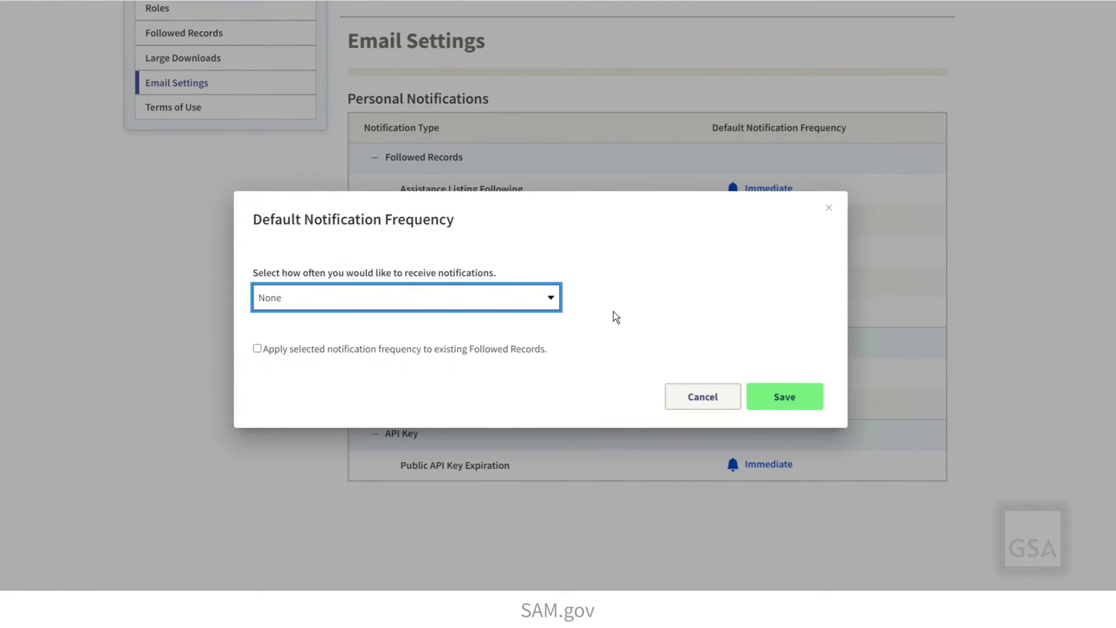
left_click(550, 301)
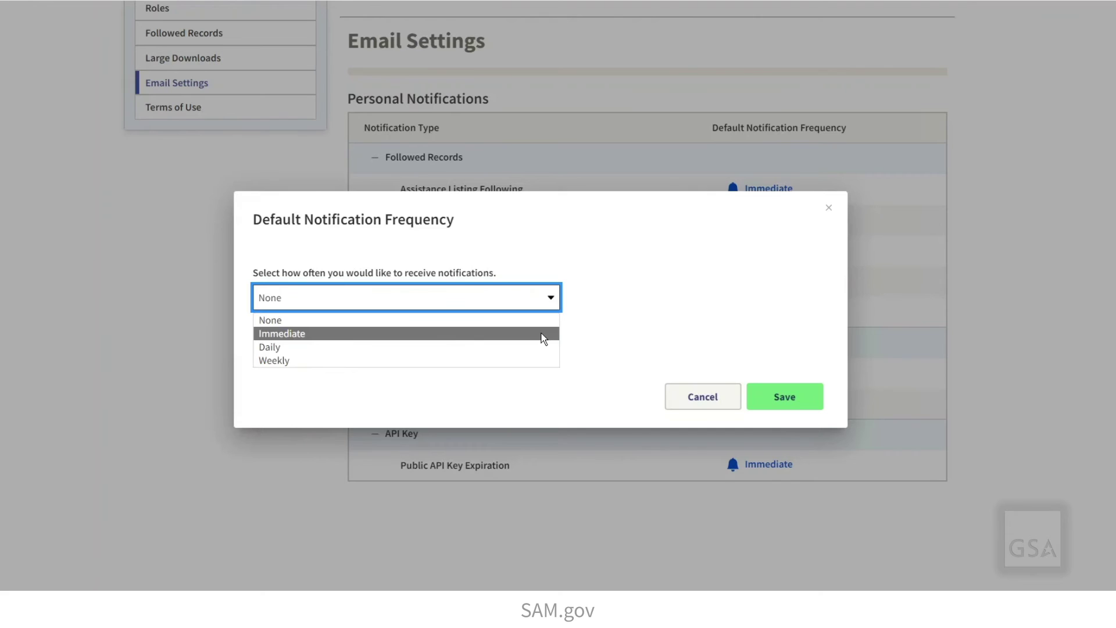
left_click(542, 334)
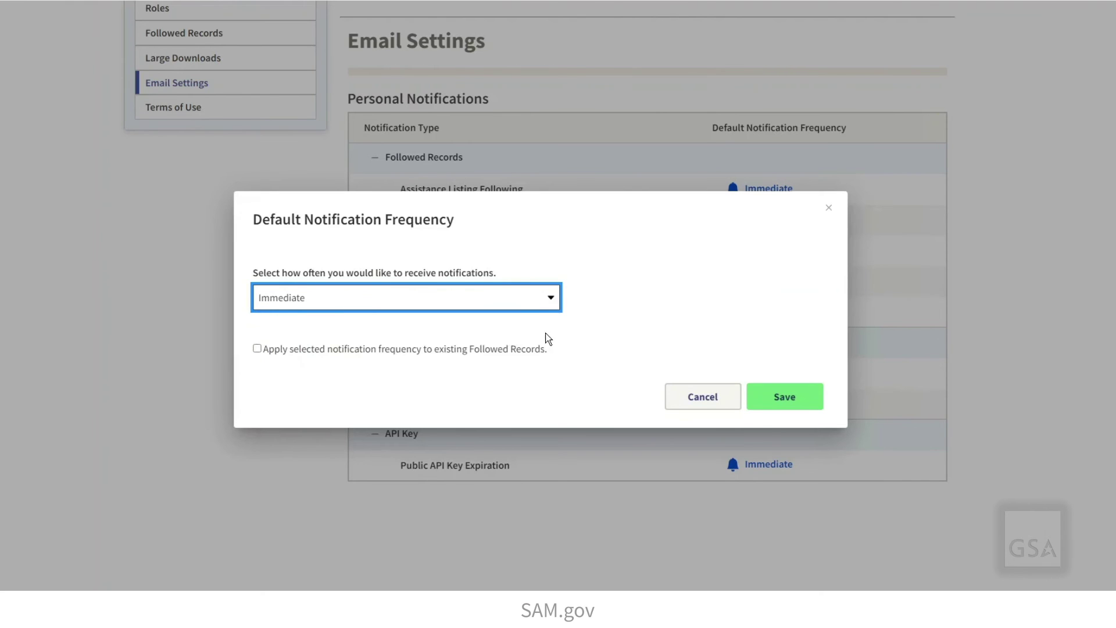
left_click(772, 399)
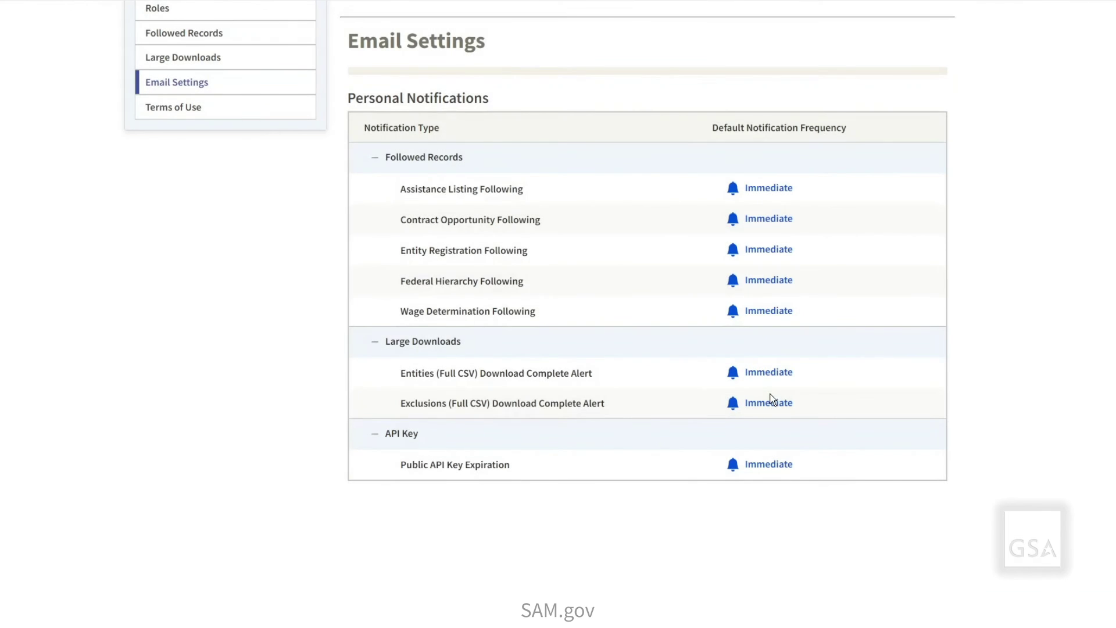
Step: Set Entity Registration Following to Weekly, applied to existing followed records, and save
left_click(740, 253)
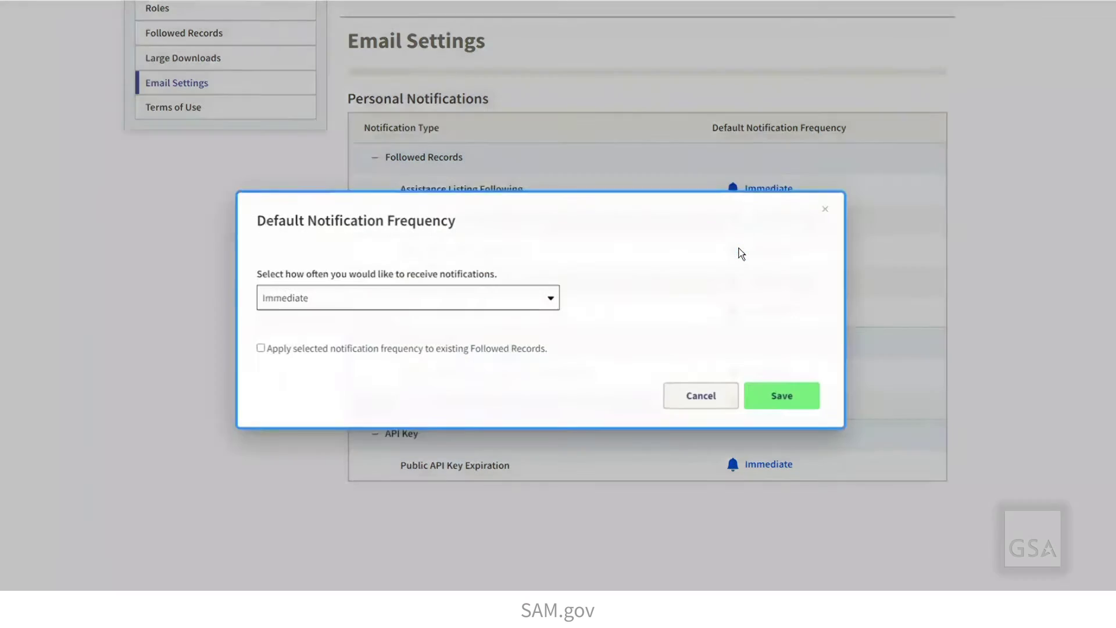
left_click(552, 300)
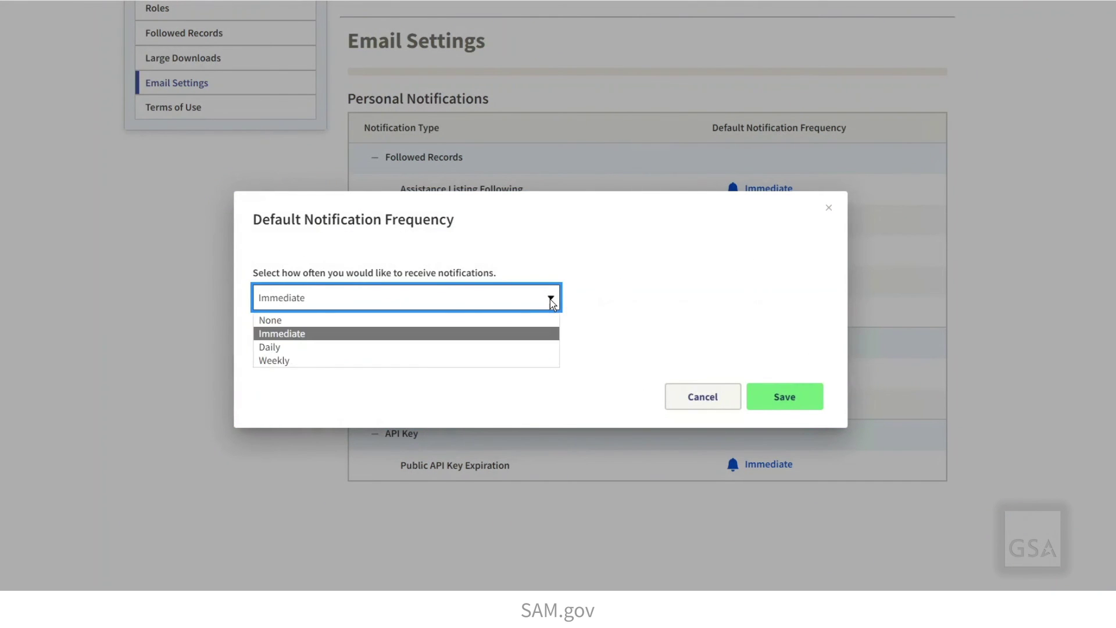
left_click(535, 360)
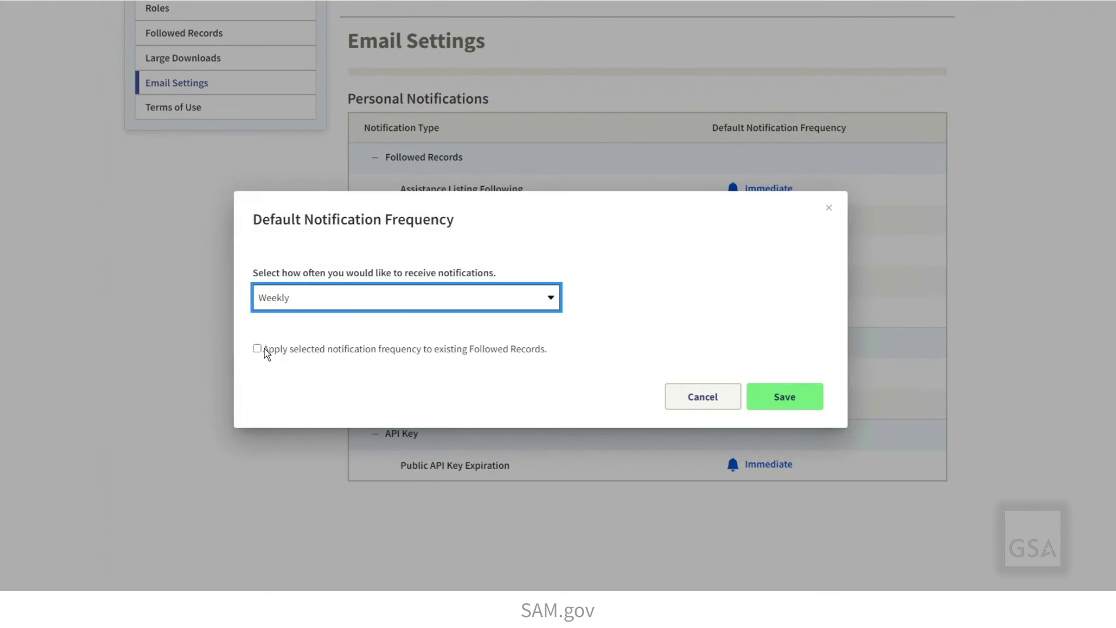
left_click(257, 348)
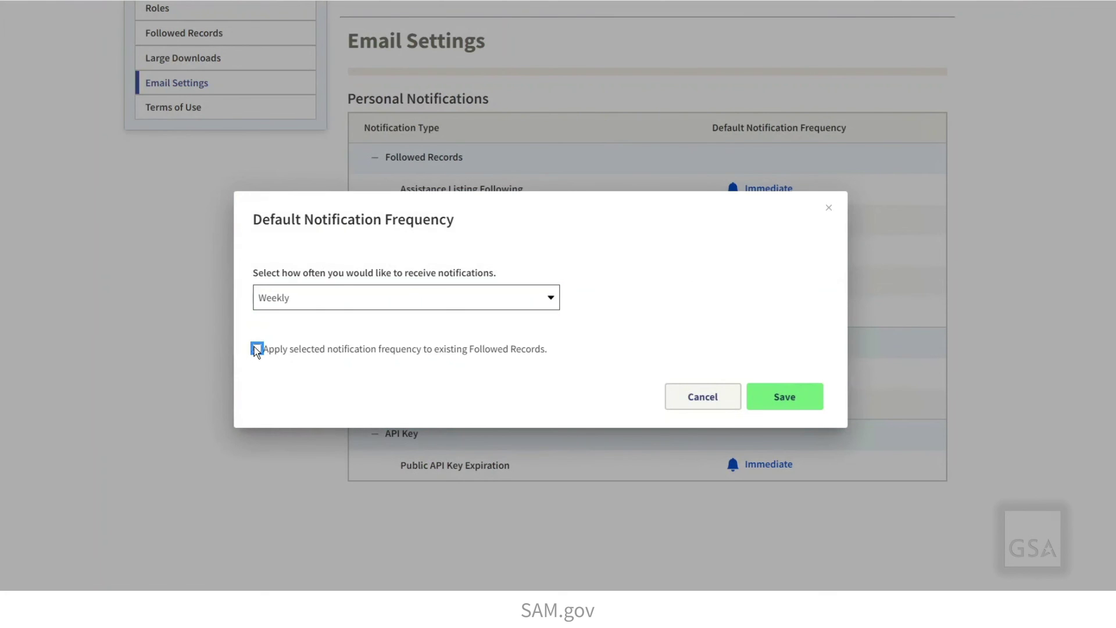
left_click(768, 398)
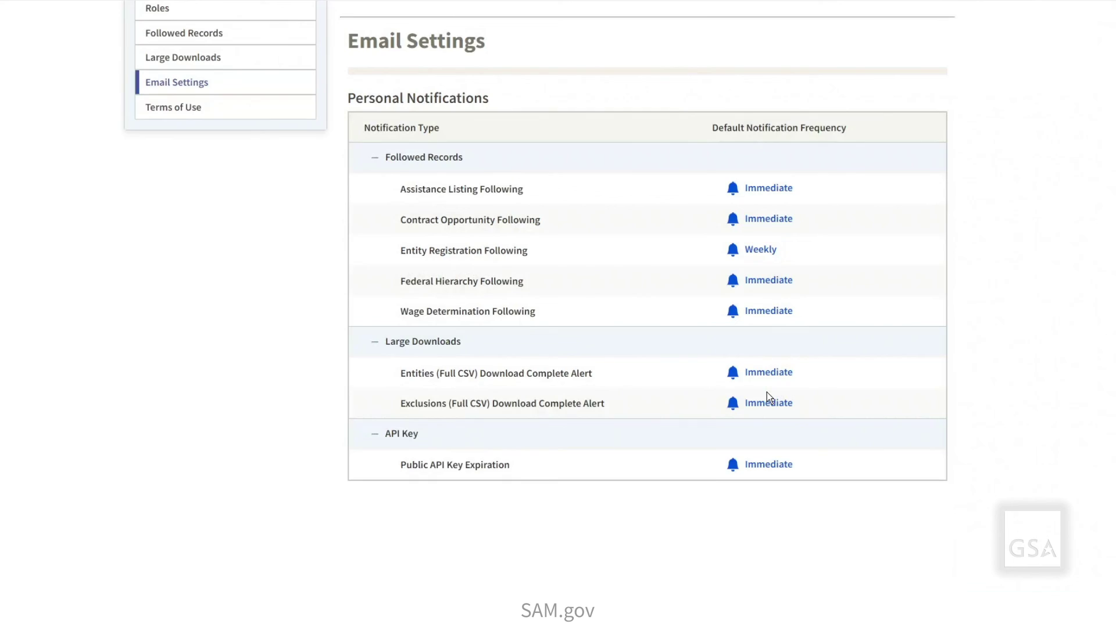